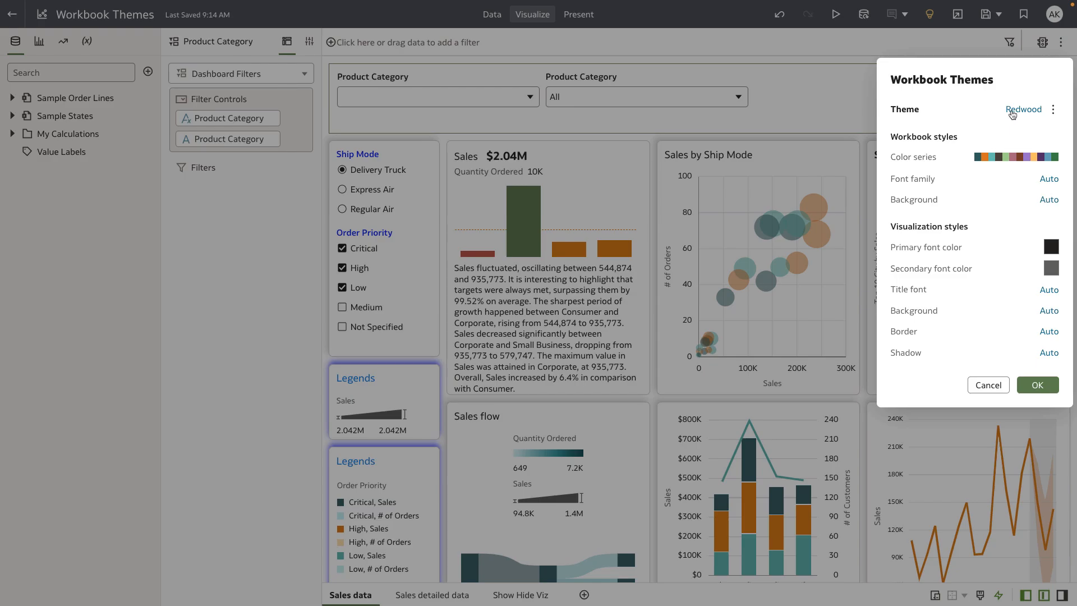
Step: Try the Avengers Theme and Rainbow Dark on the workbook, and switch back to the Redwood theme
click(1013, 114)
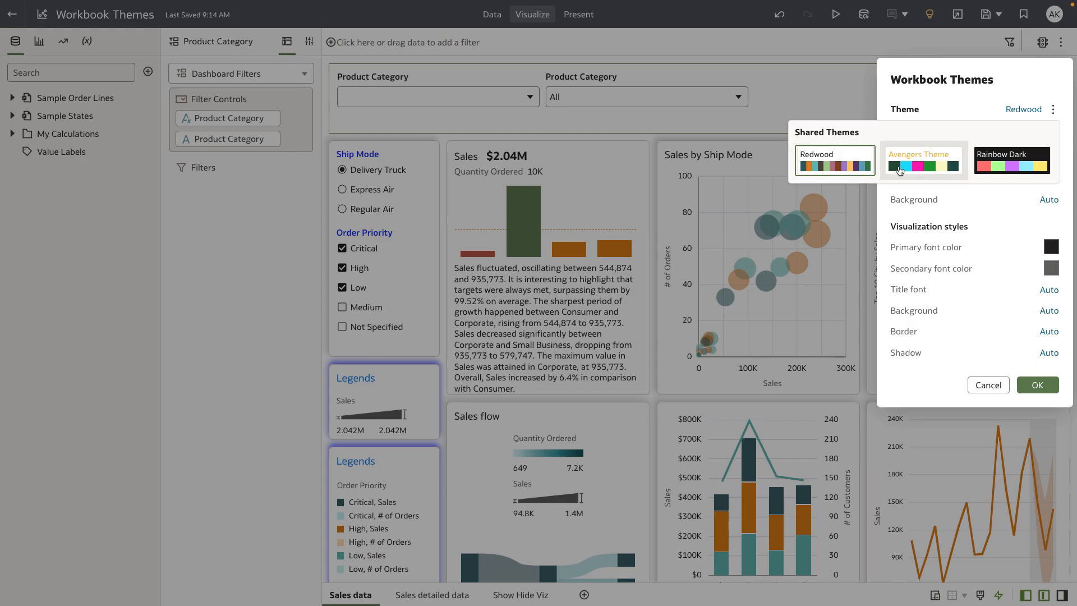
click(900, 168)
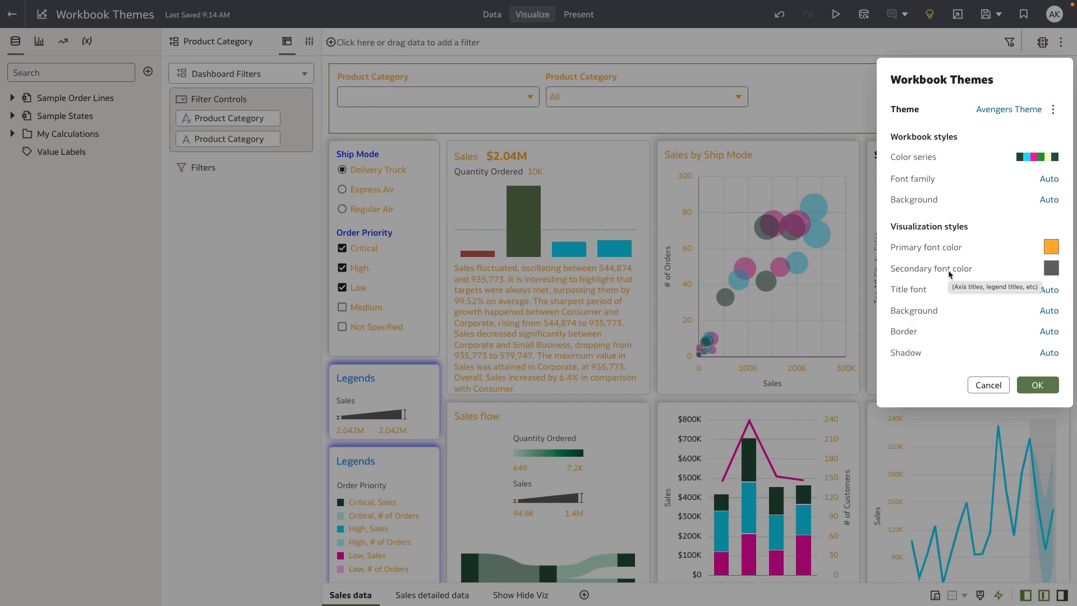
click(1004, 109)
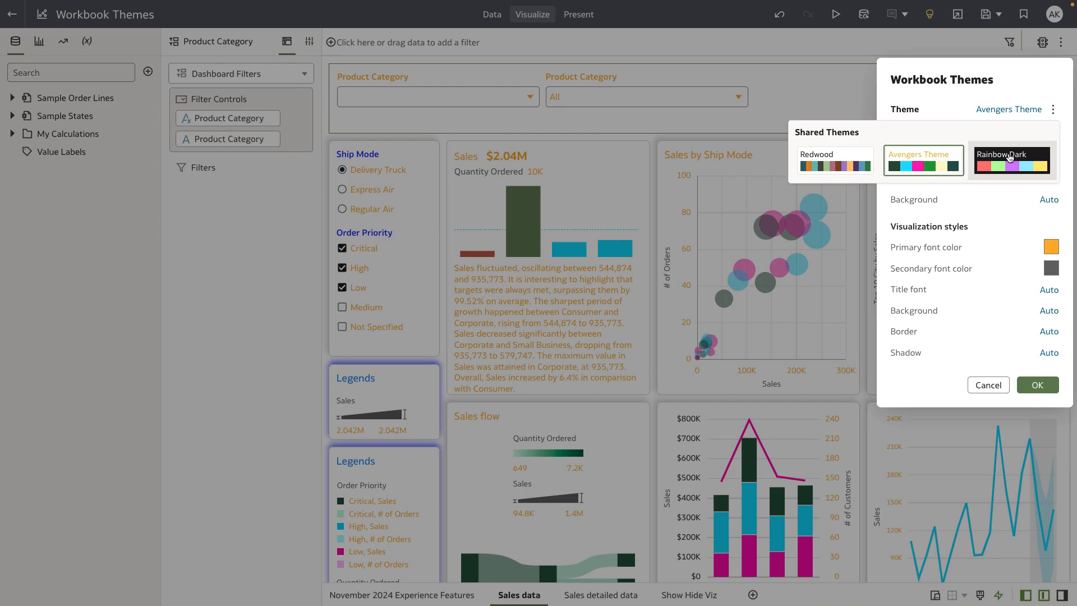
click(1010, 158)
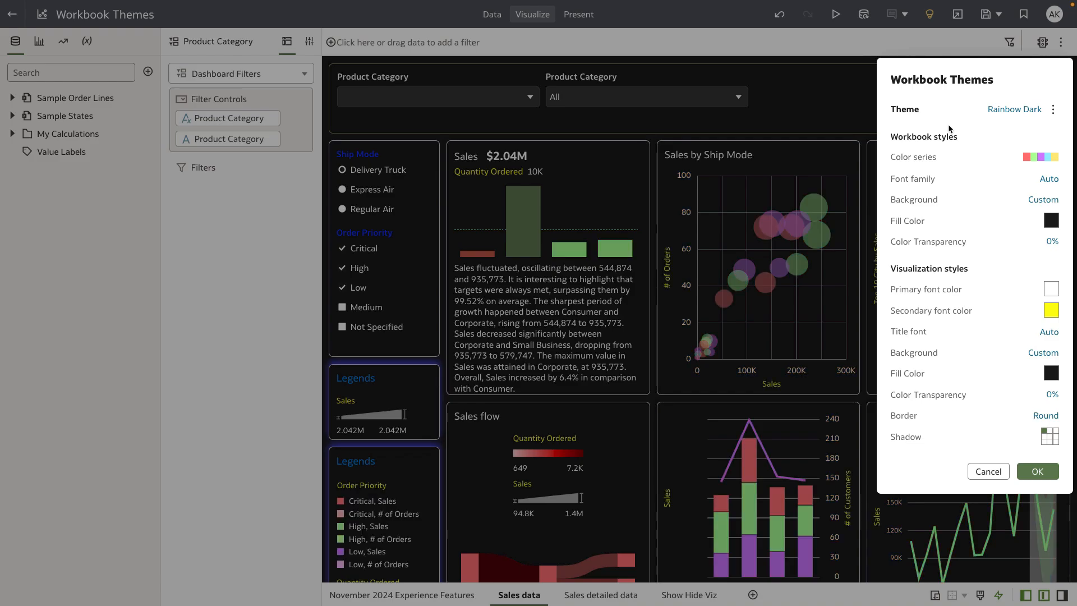
click(1004, 109)
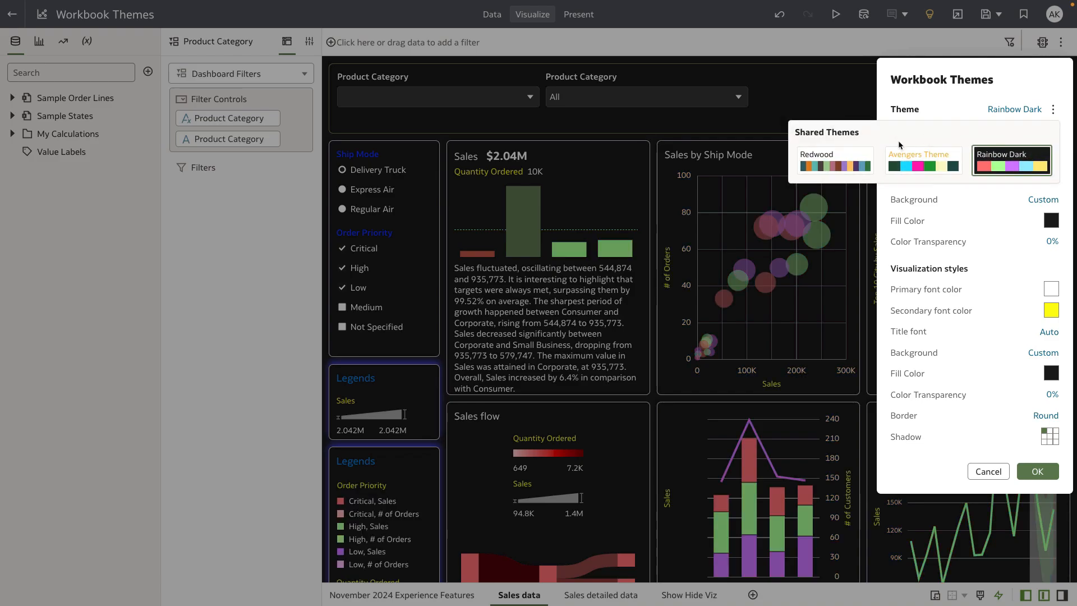
click(855, 163)
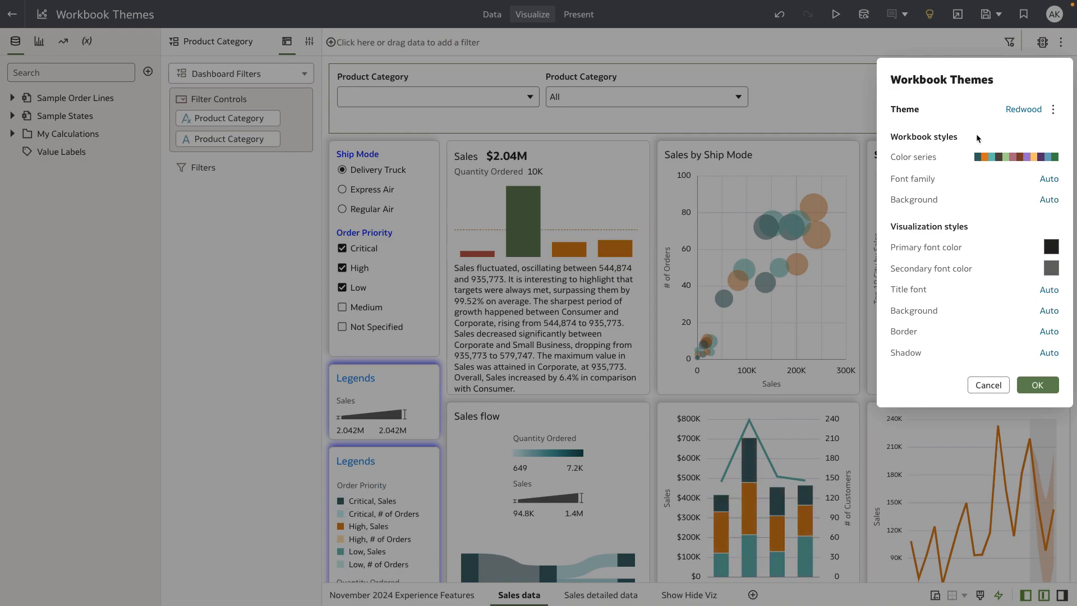
Step: Set the workbook's color series to Pastel and its font family to Comic Sans MS
click(1017, 158)
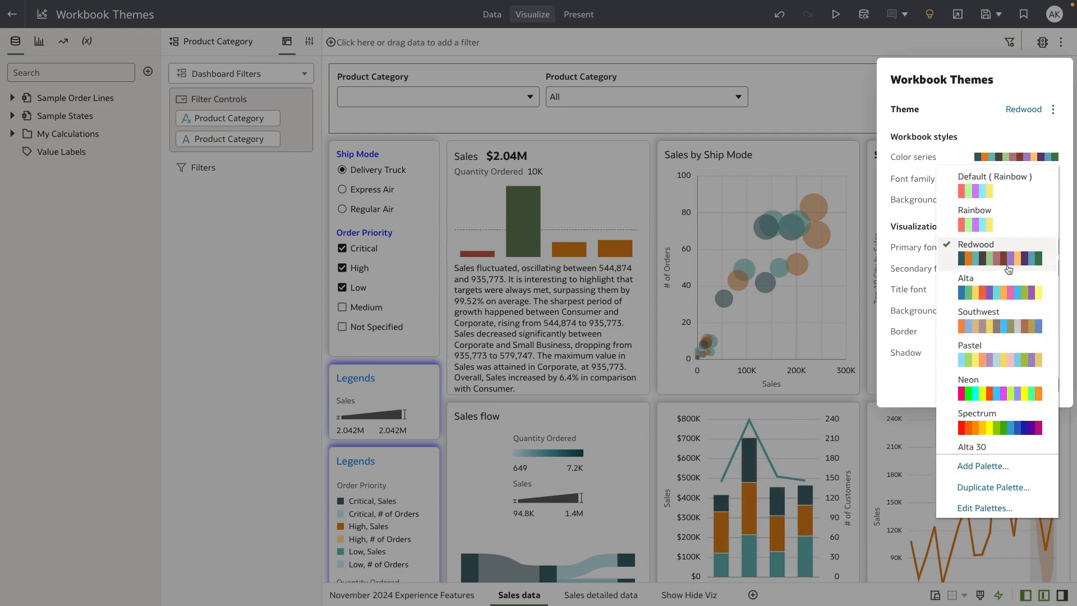
click(993, 362)
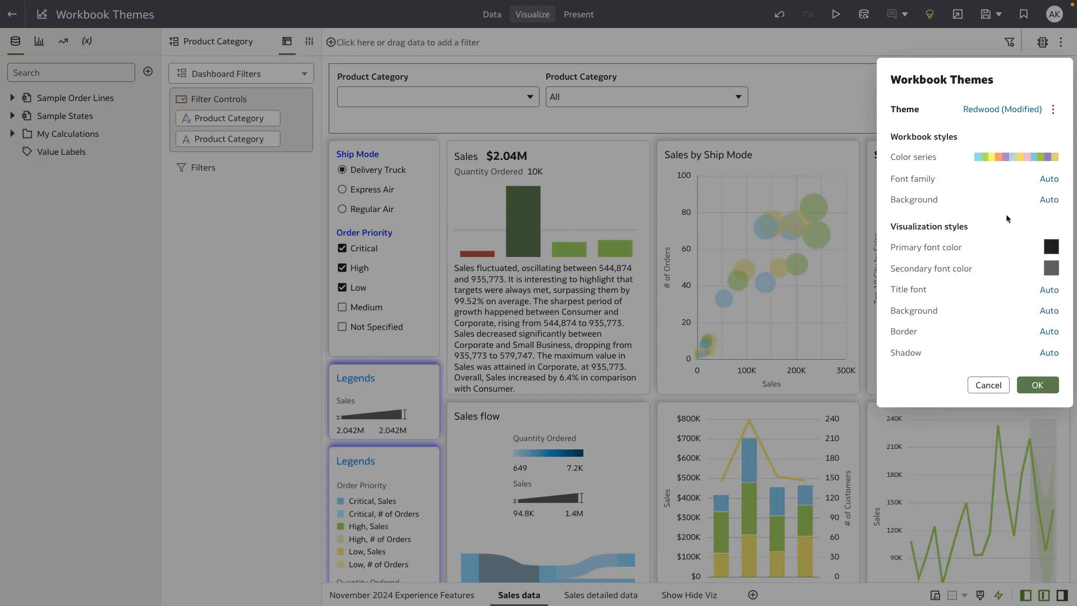
click(1047, 180)
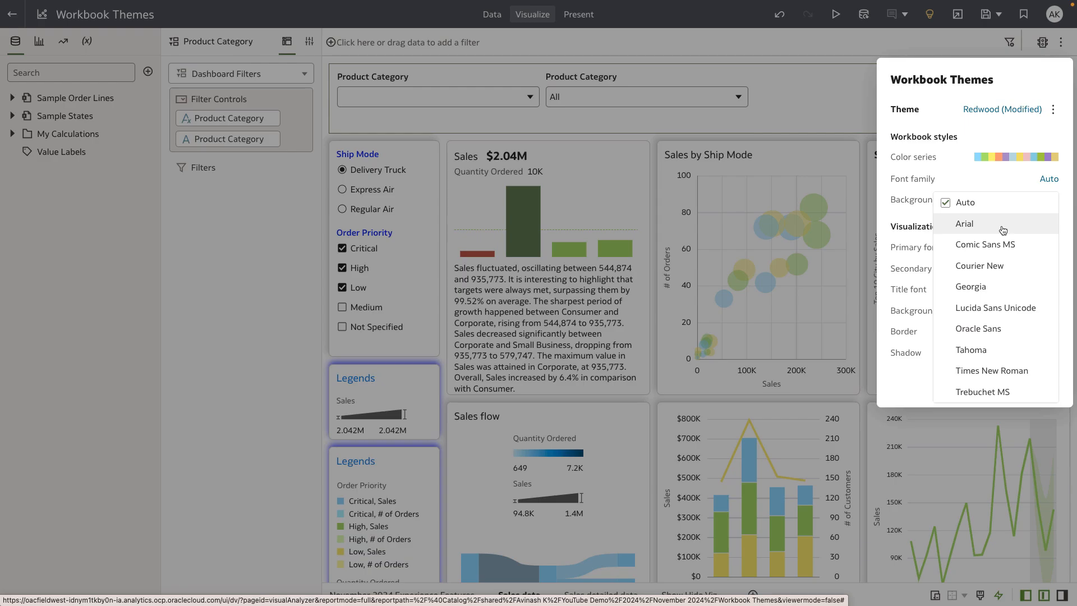
click(1003, 246)
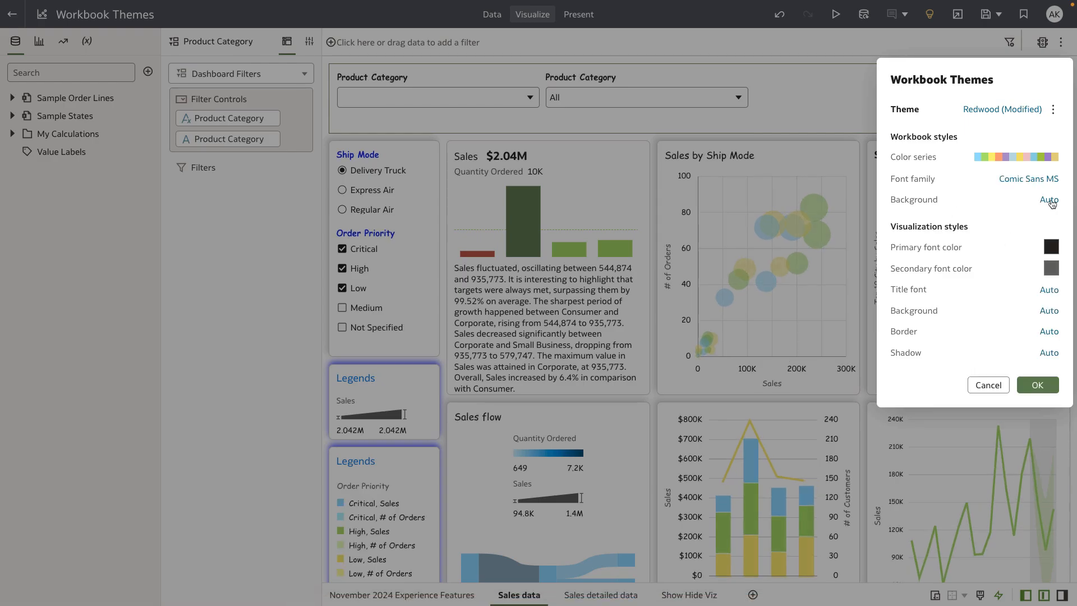
Step: Give the workbook a custom background with the gray fill color #7a7474
click(1049, 200)
click(1021, 244)
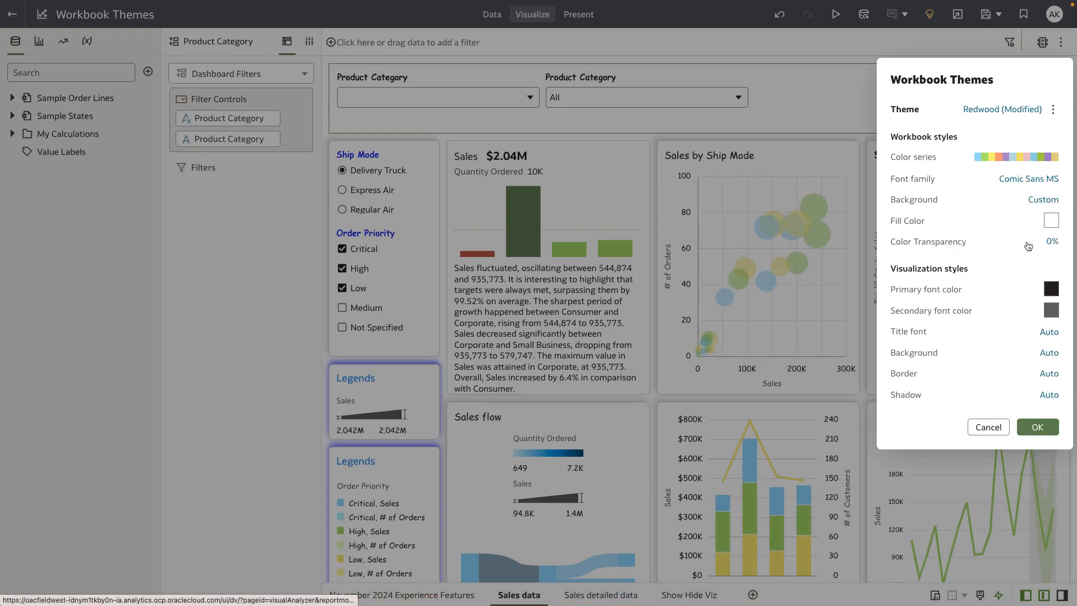
click(1051, 220)
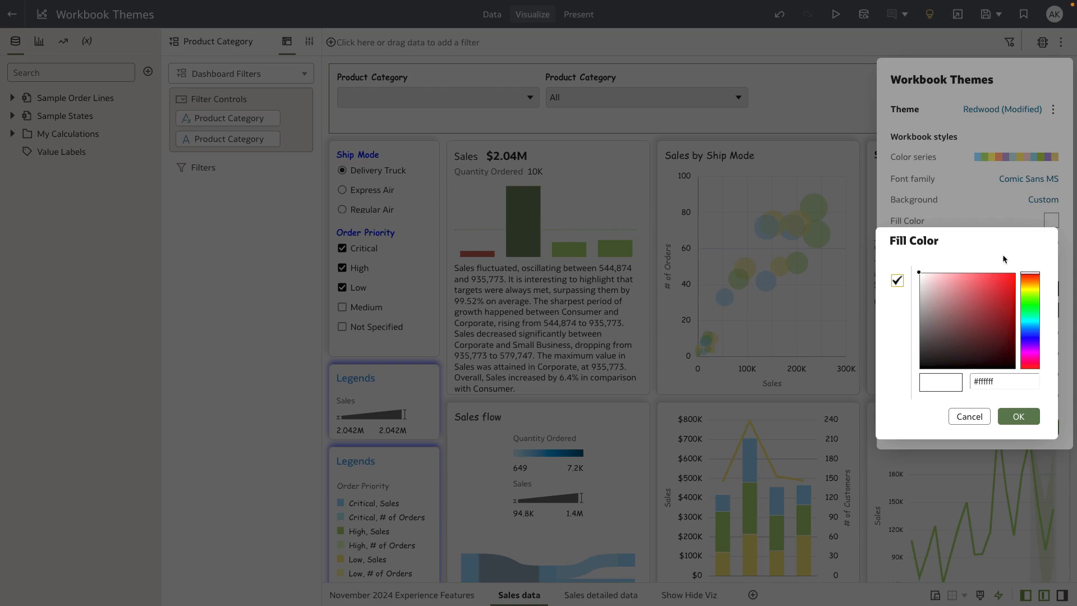
click(923, 324)
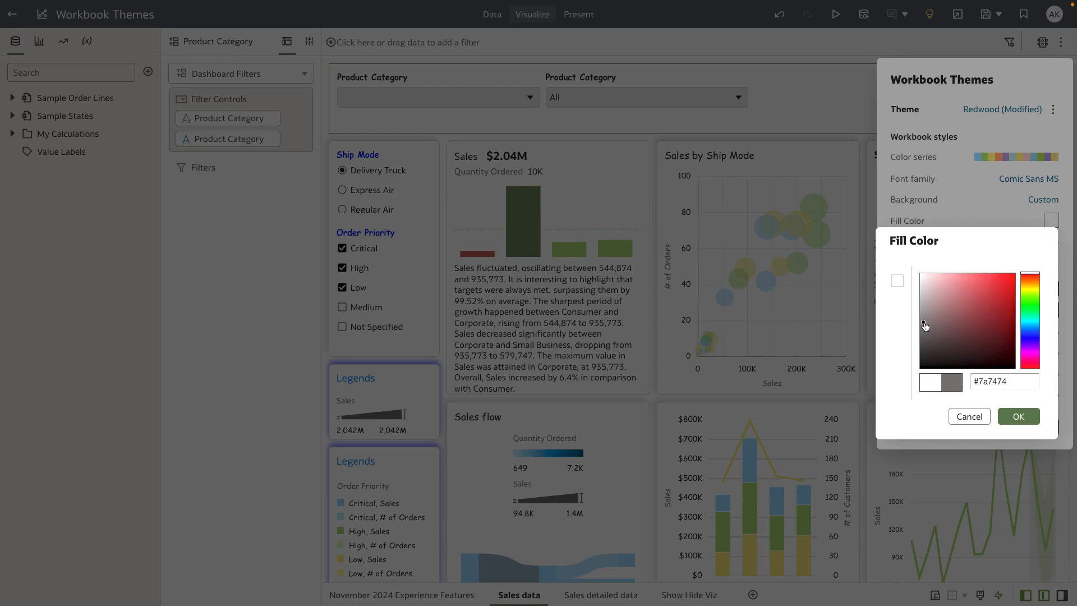
click(1015, 416)
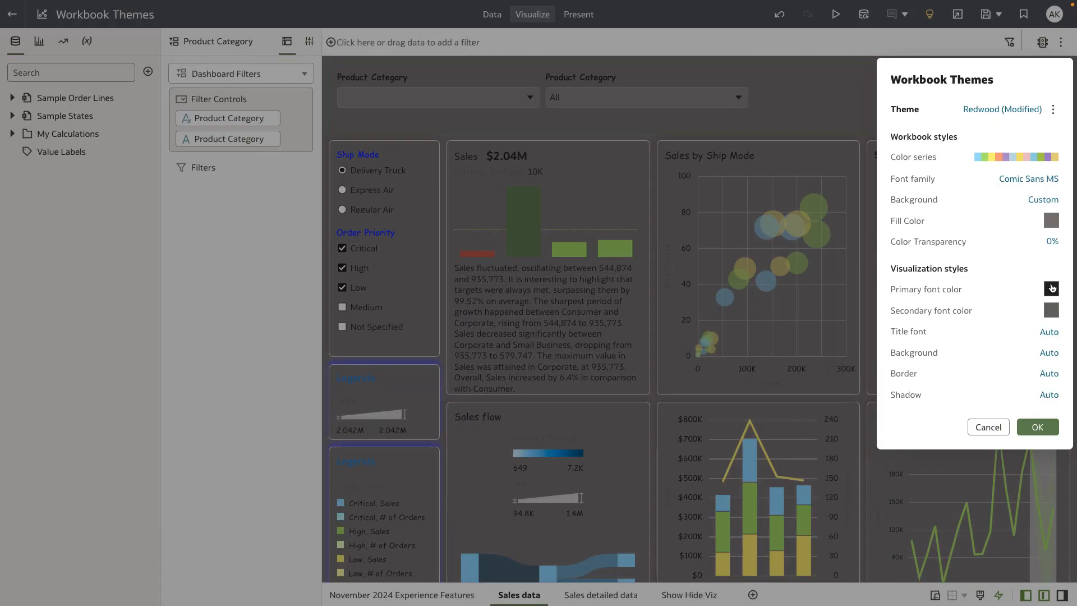
Step: Set the visualizations' primary font color to orange #f4a811 and the secondary font color to yellow
click(1051, 289)
click(1008, 346)
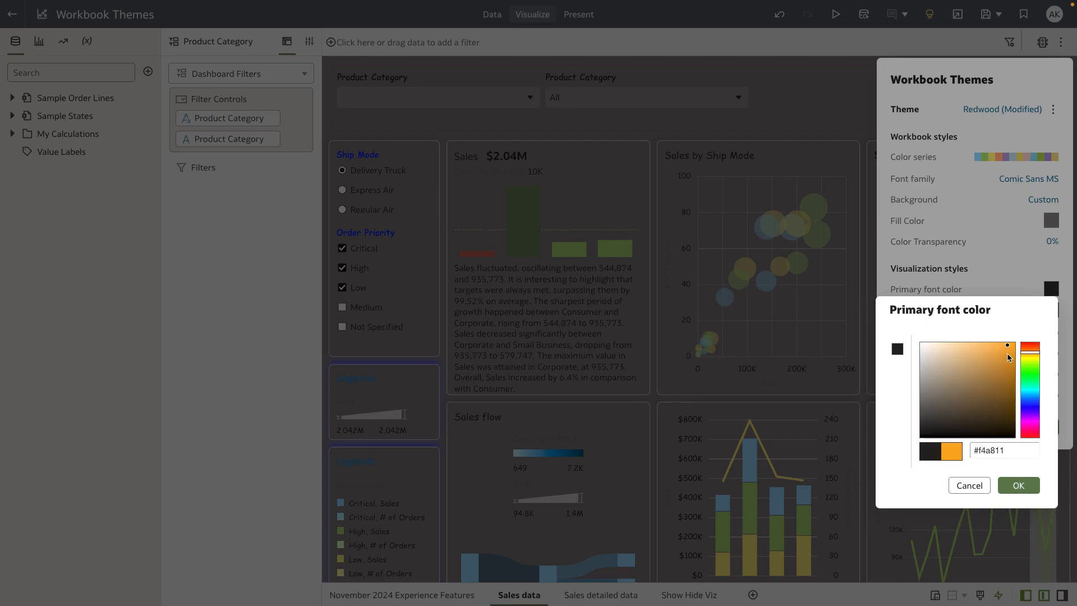
click(1019, 485)
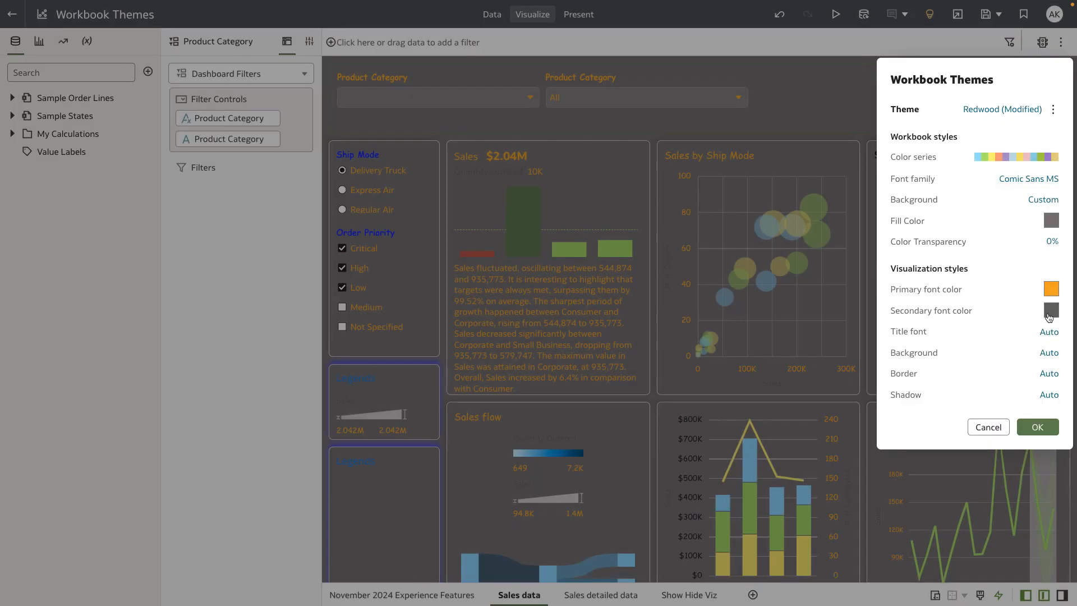
click(1051, 310)
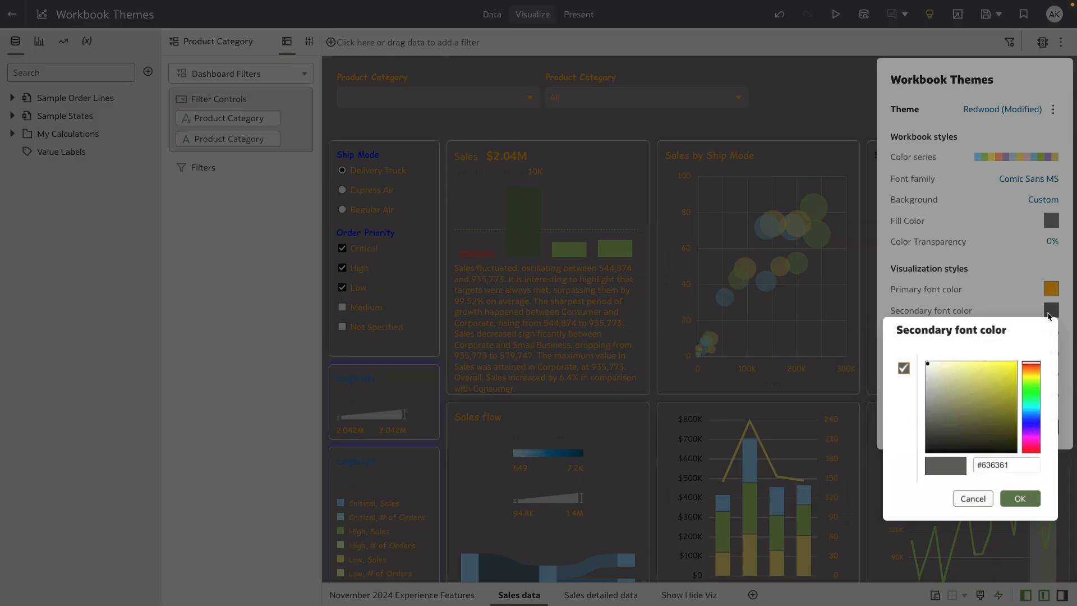
click(1007, 370)
click(1020, 506)
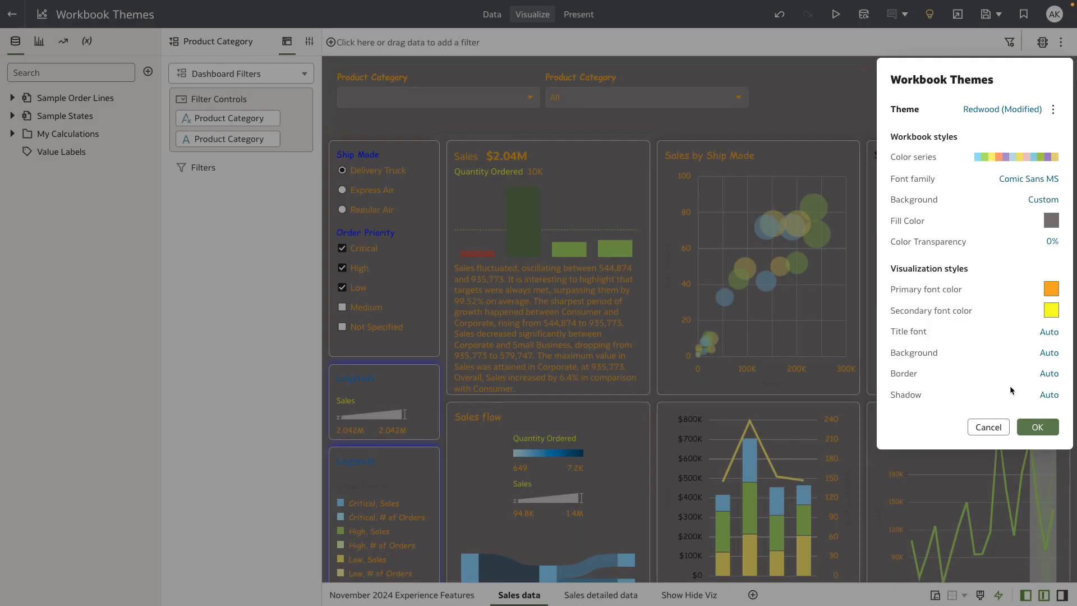
Step: Give the visualizations a Round border and an upper-left shadow, and apply the theme changes to the workbook
click(1049, 374)
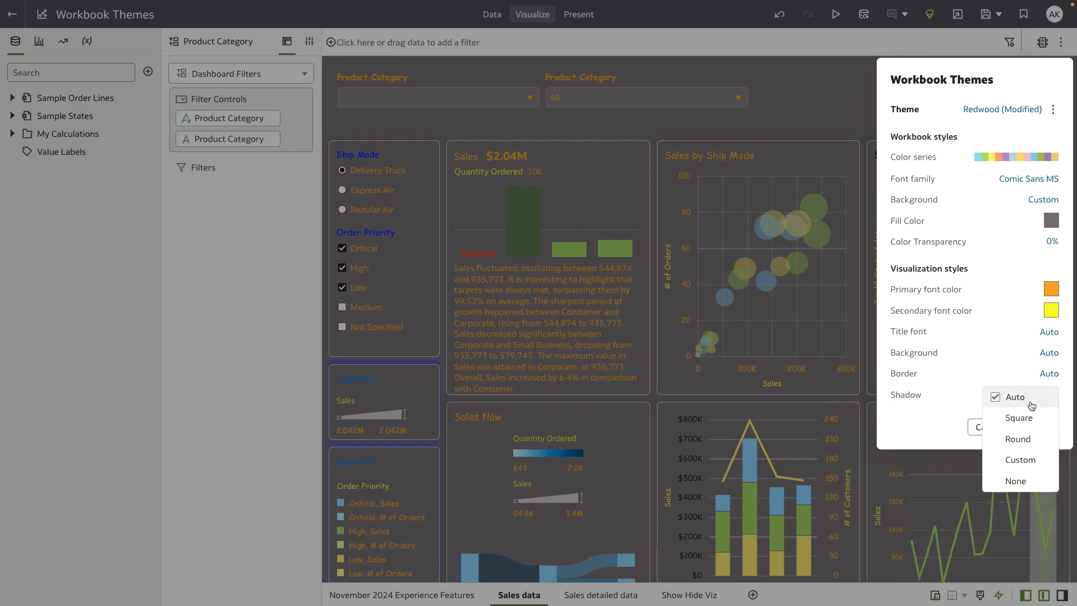
click(1027, 438)
click(1047, 395)
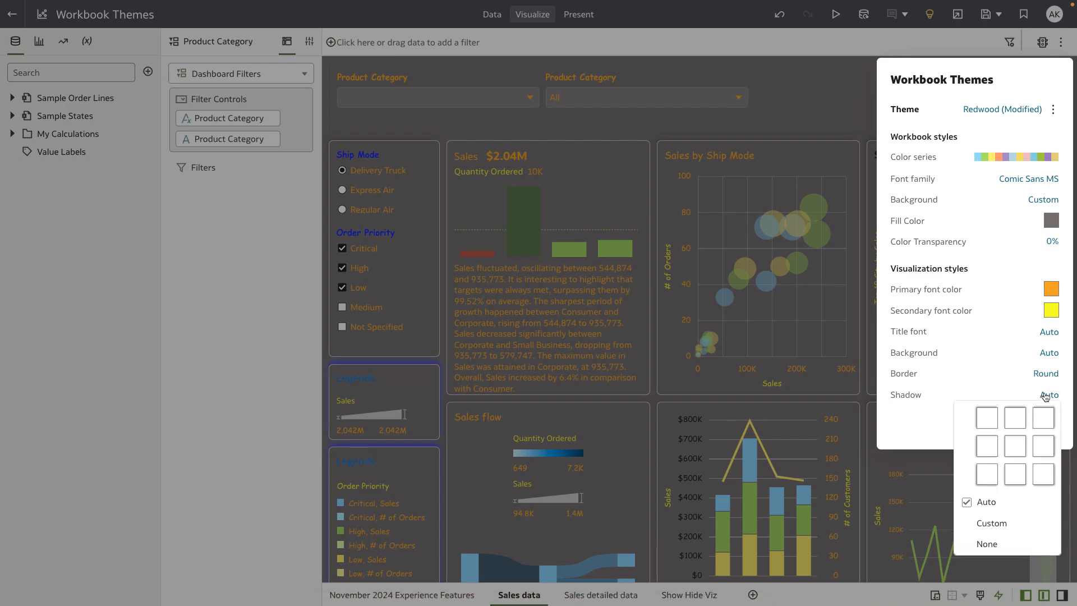
click(987, 418)
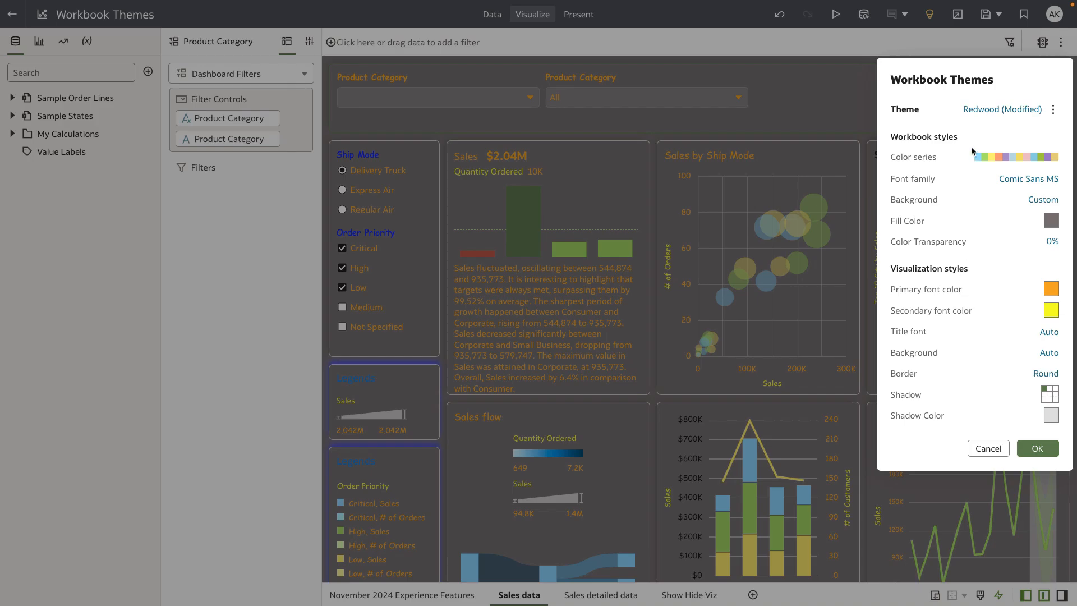
click(1038, 449)
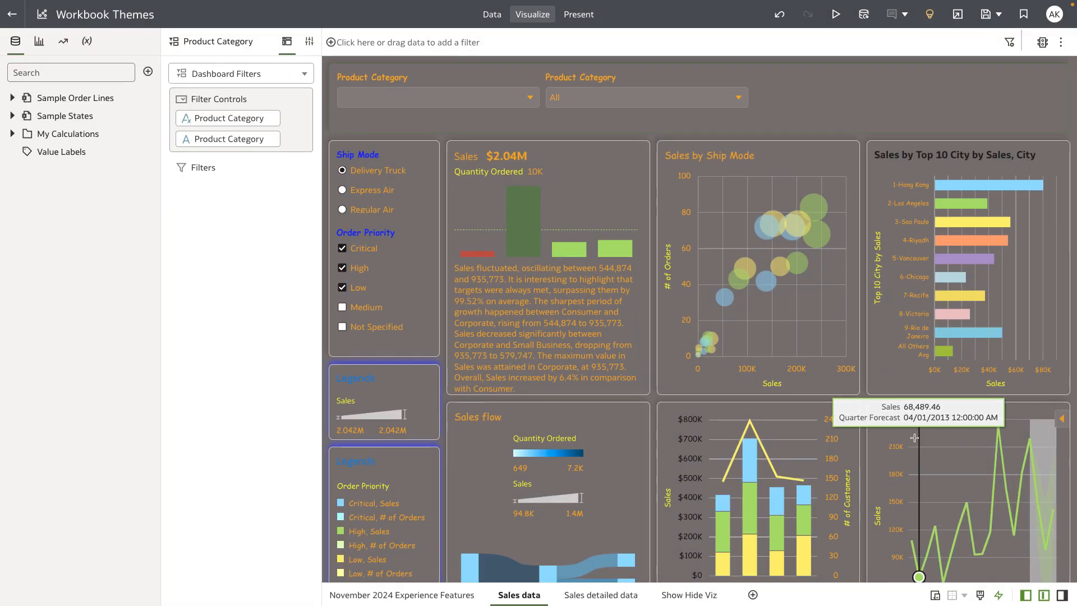
Step: On the Sales detailed data canvas, save the modified theme as a new shared theme named My Themes and list the available themes
click(601, 593)
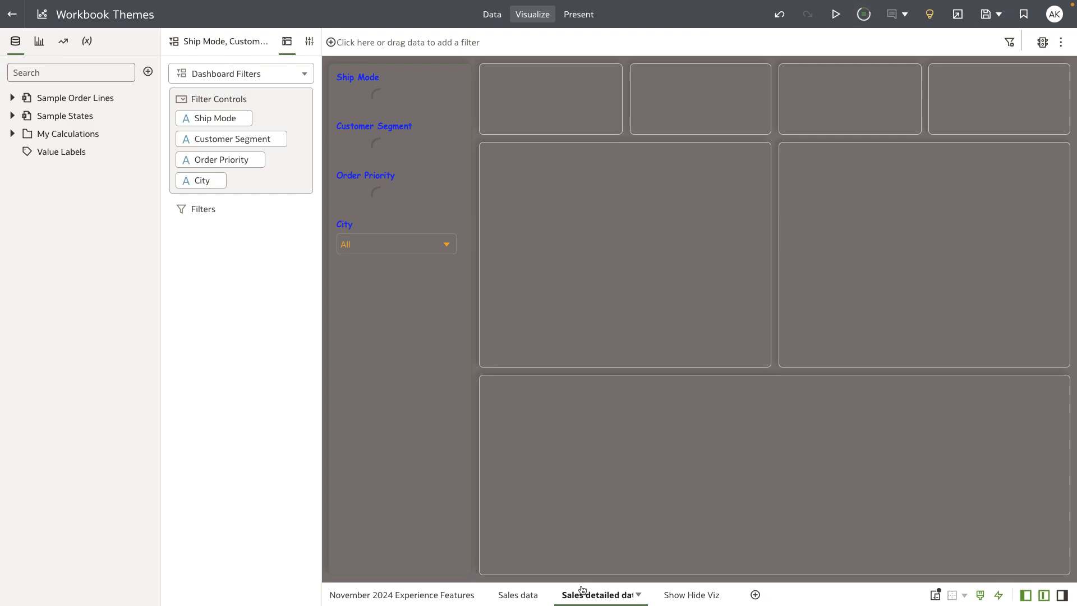
click(1060, 43)
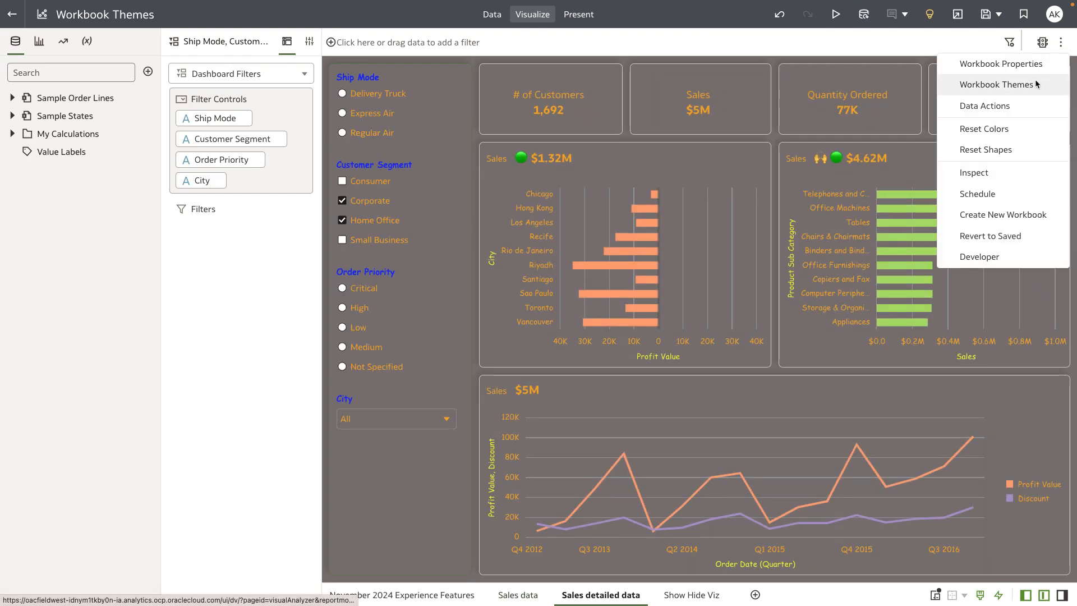
click(1004, 84)
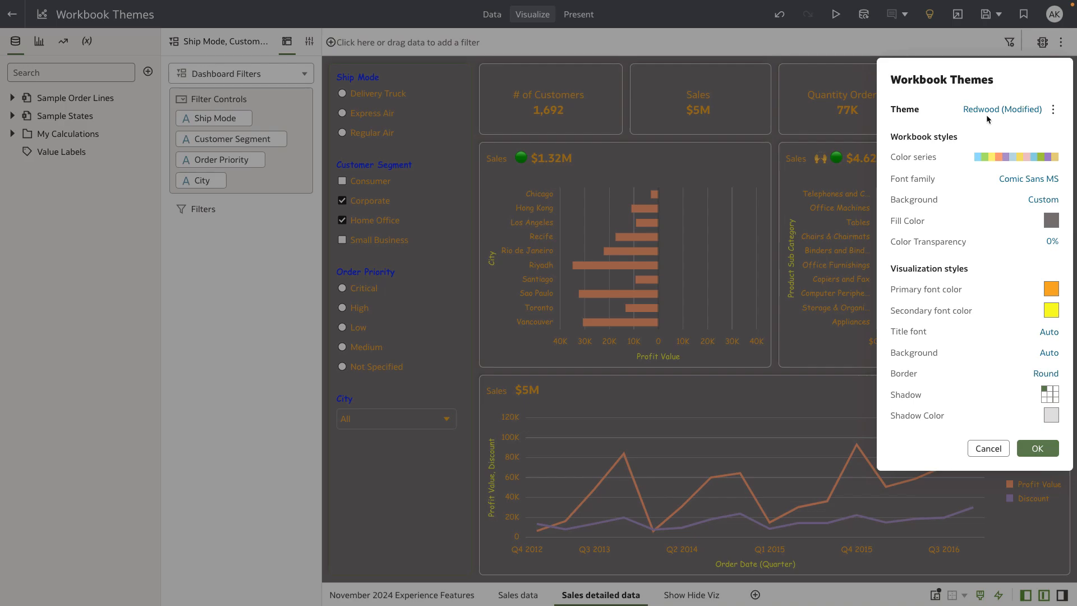
click(1052, 110)
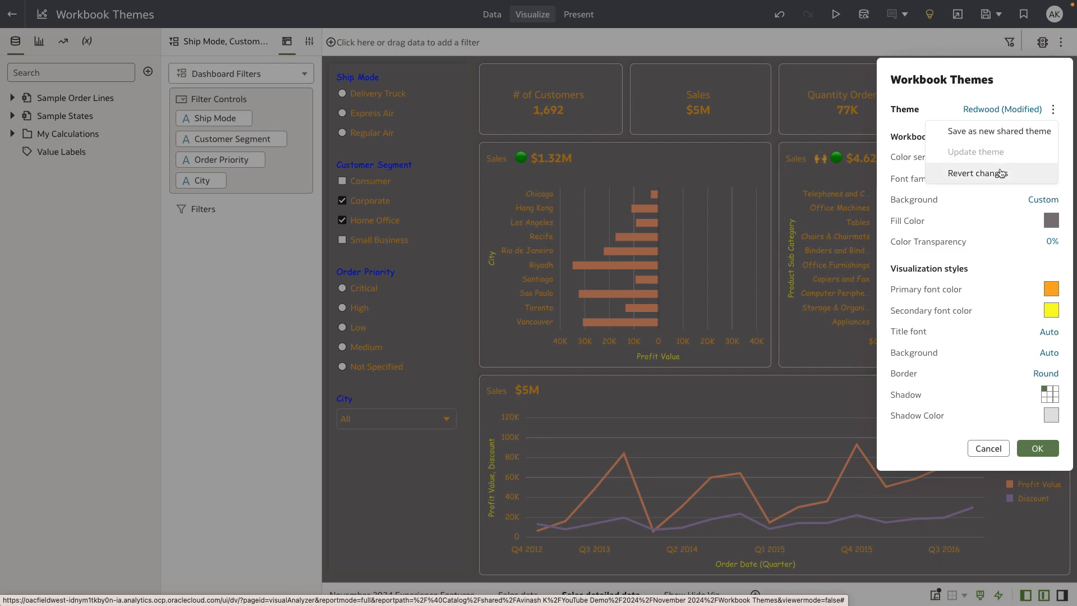
click(999, 134)
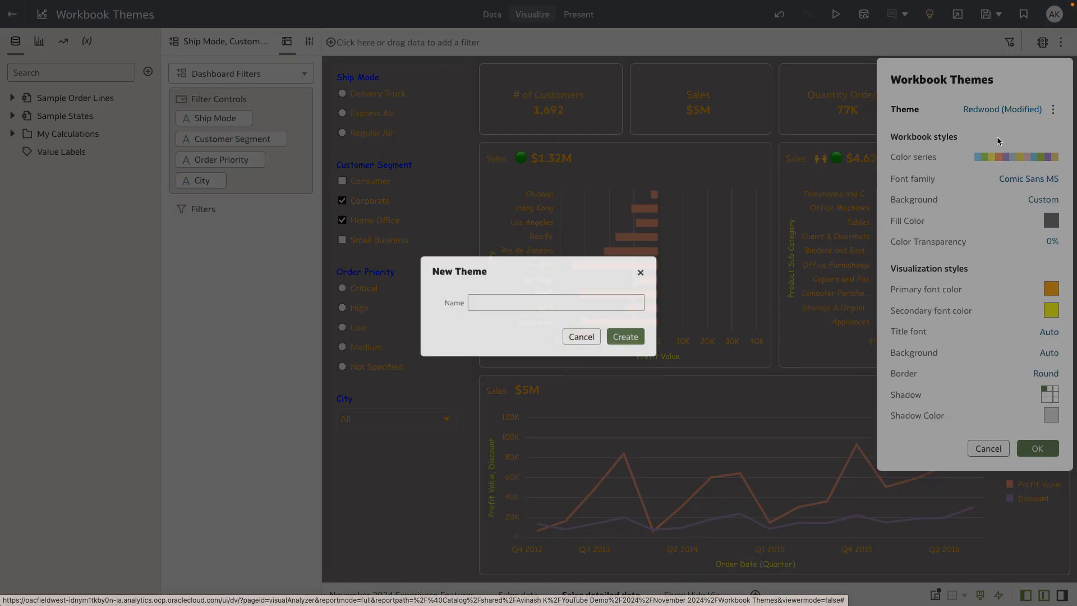
click(636, 302)
text(My )
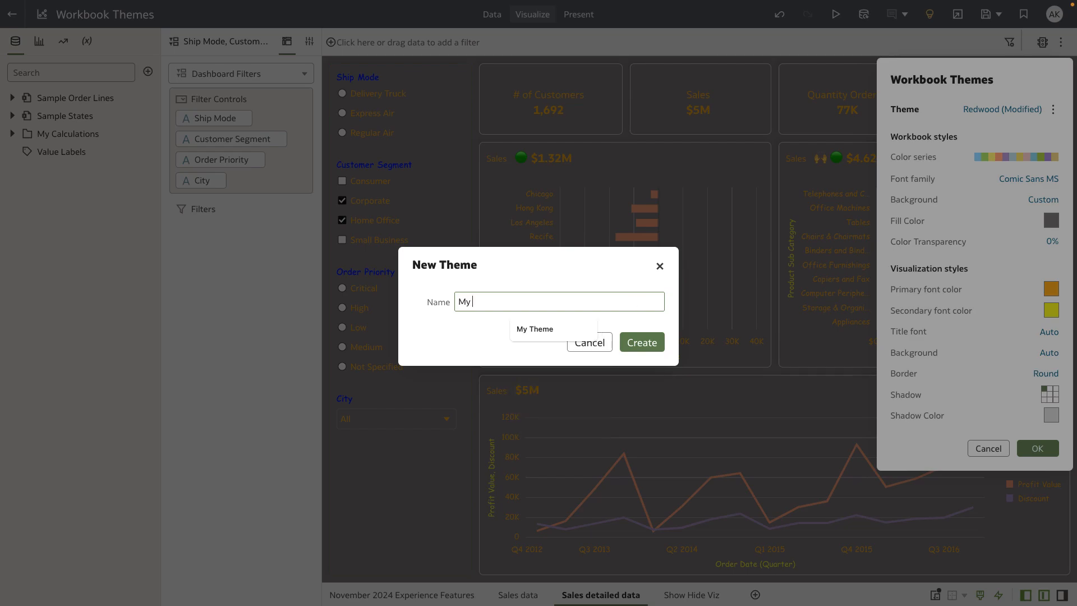
text(Themes)
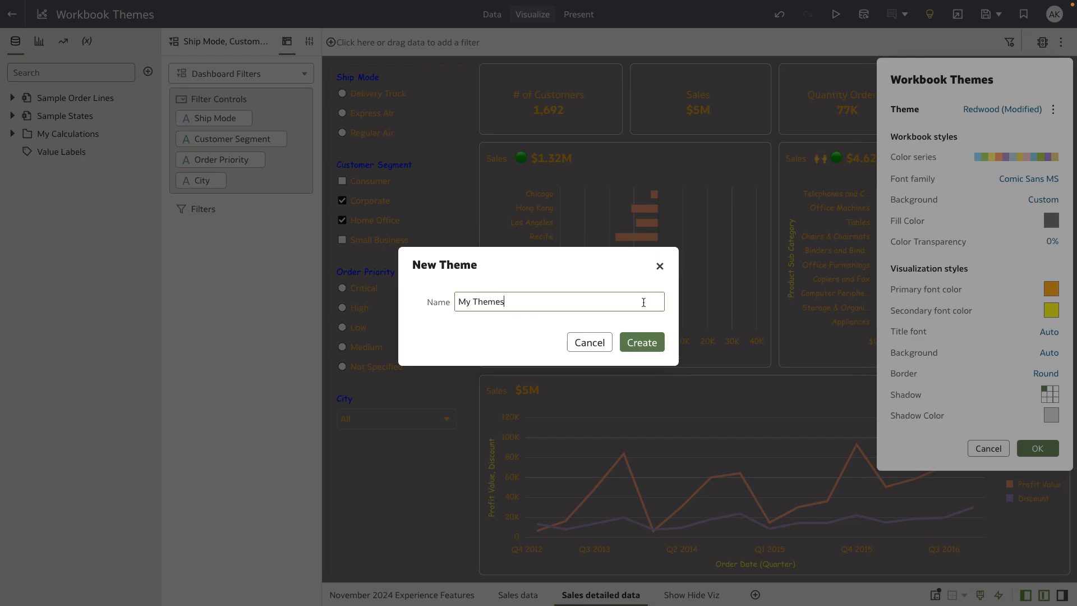
click(655, 342)
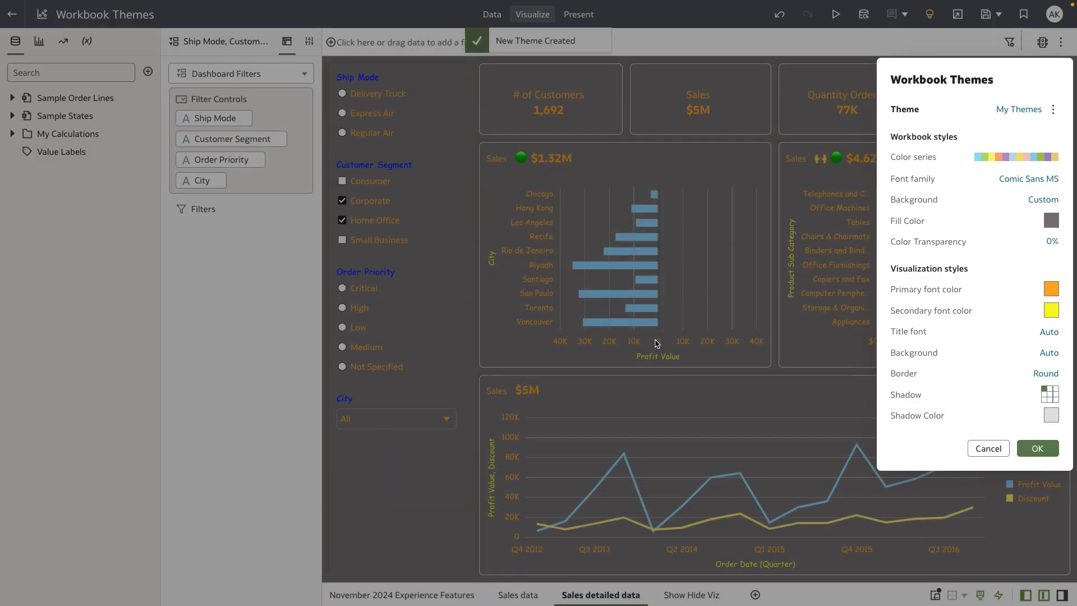
click(1017, 109)
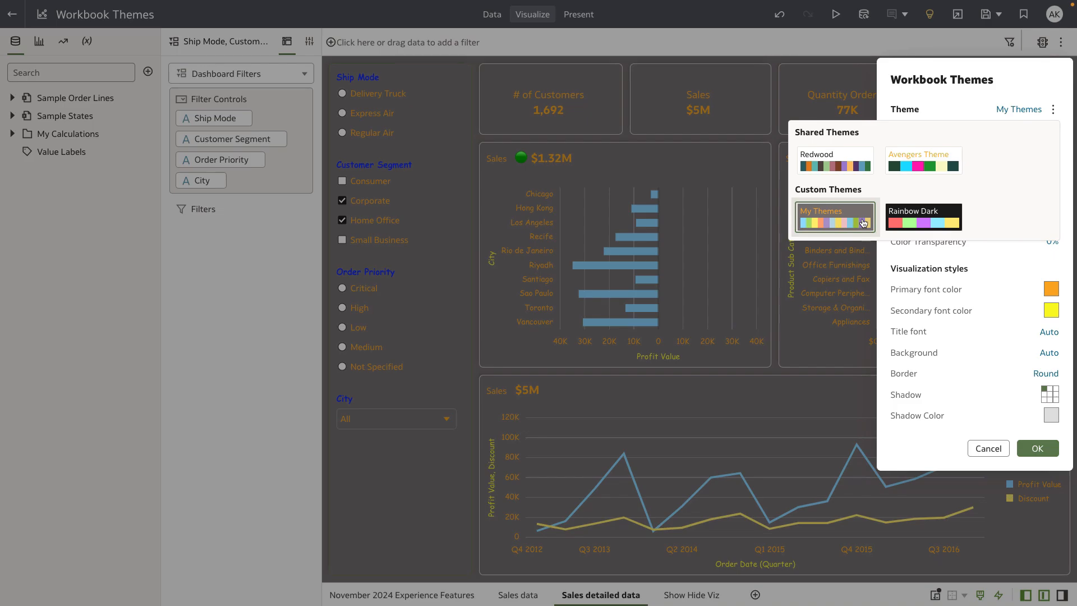
Step: Override the theme on the Profit Value by City butterfly chart by setting its border style to None
click(558, 354)
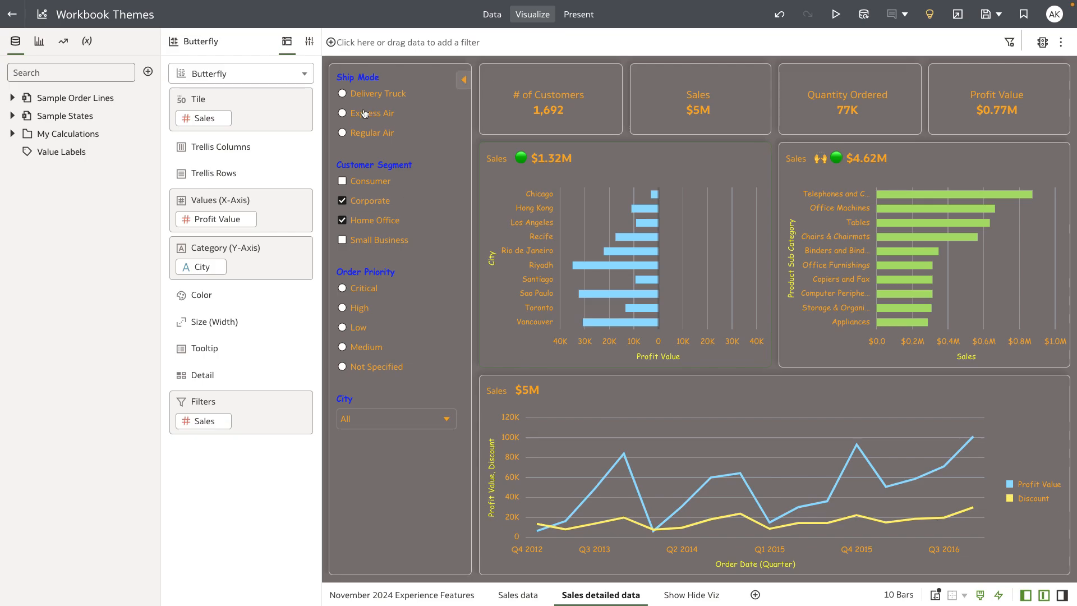
click(309, 42)
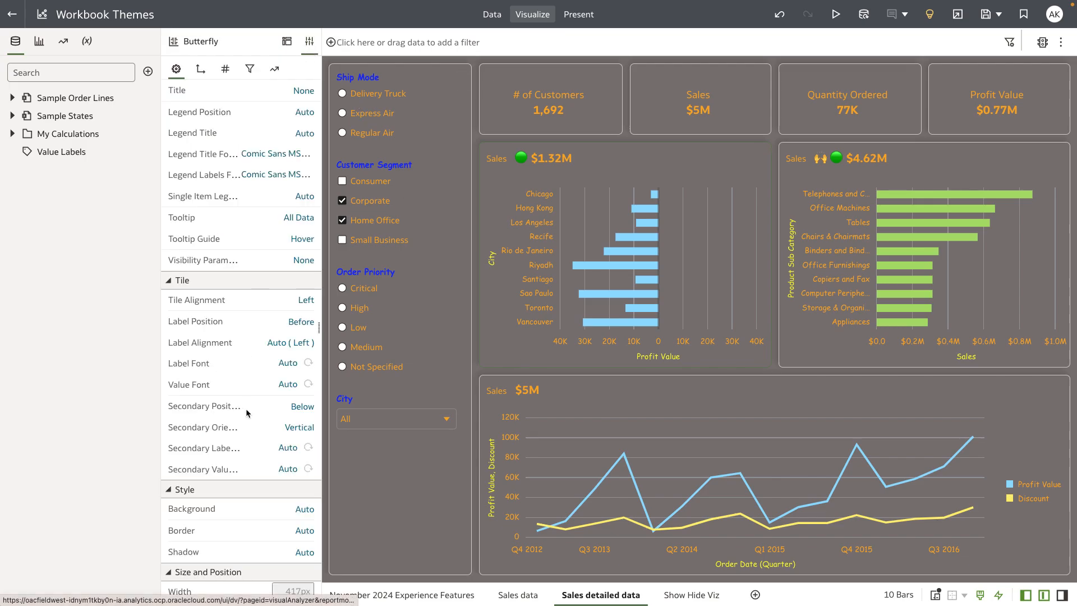
scroll(247, 413, down, 1)
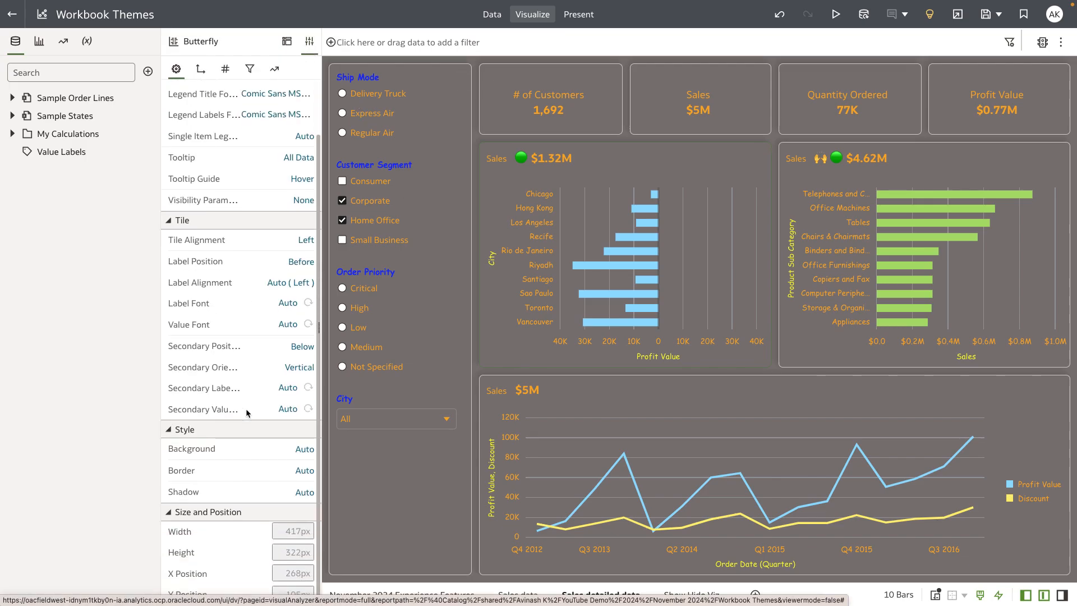
click(302, 473)
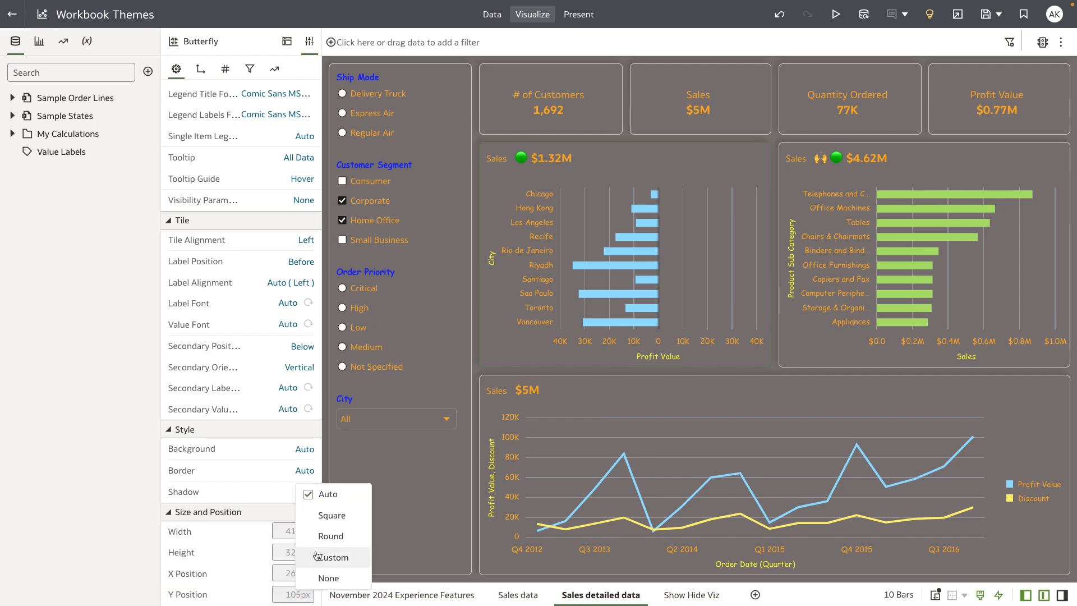
click(322, 577)
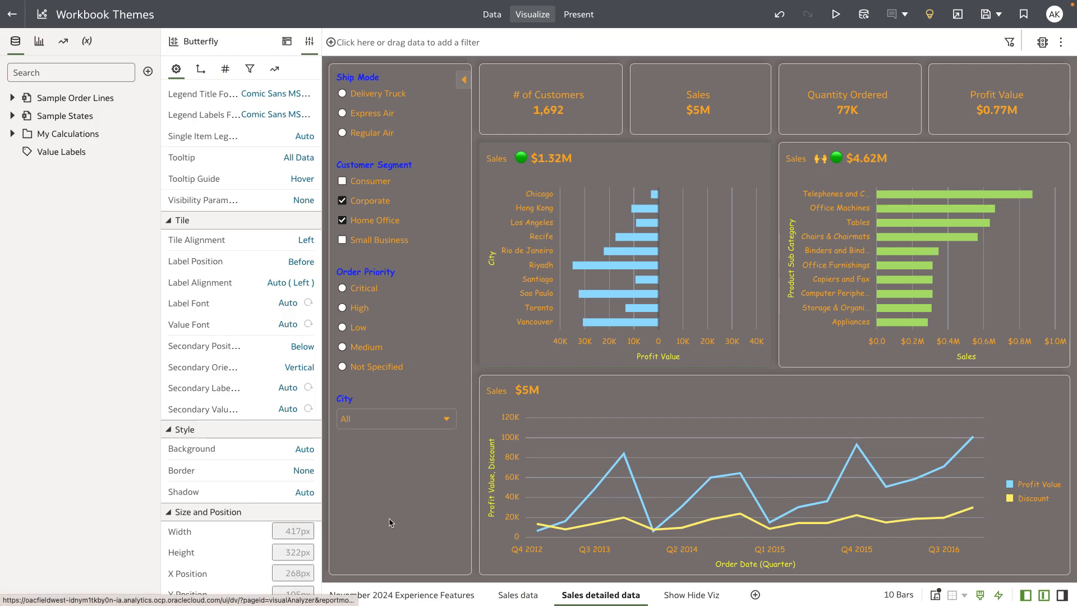
click(586, 405)
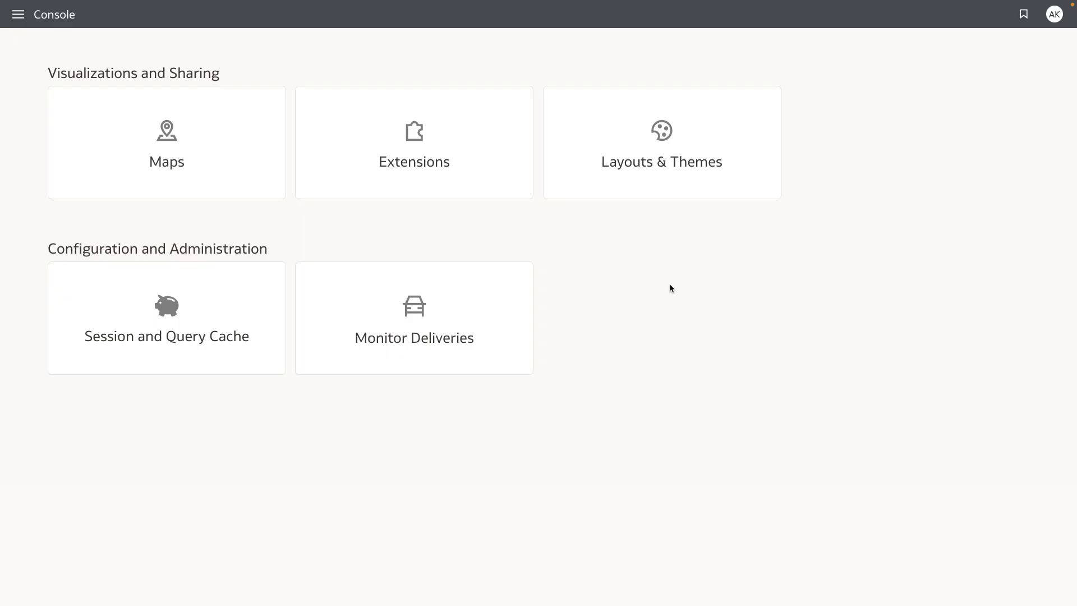
Step: In the console's Layouts & Themes settings, hide the My Themes theme and make the Rainbow Dark theme read-write
click(657, 192)
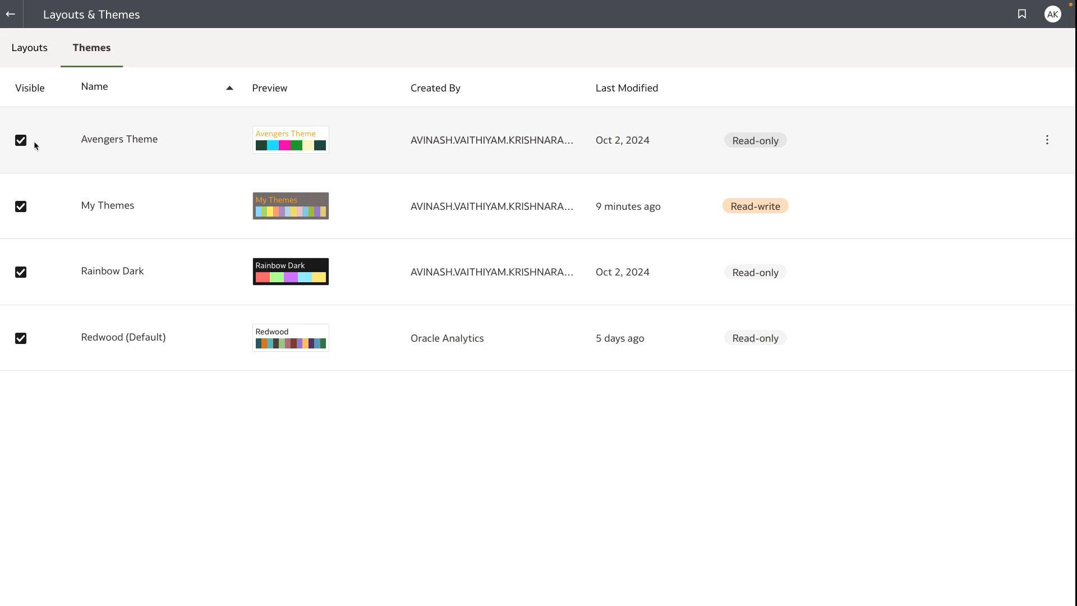
click(22, 211)
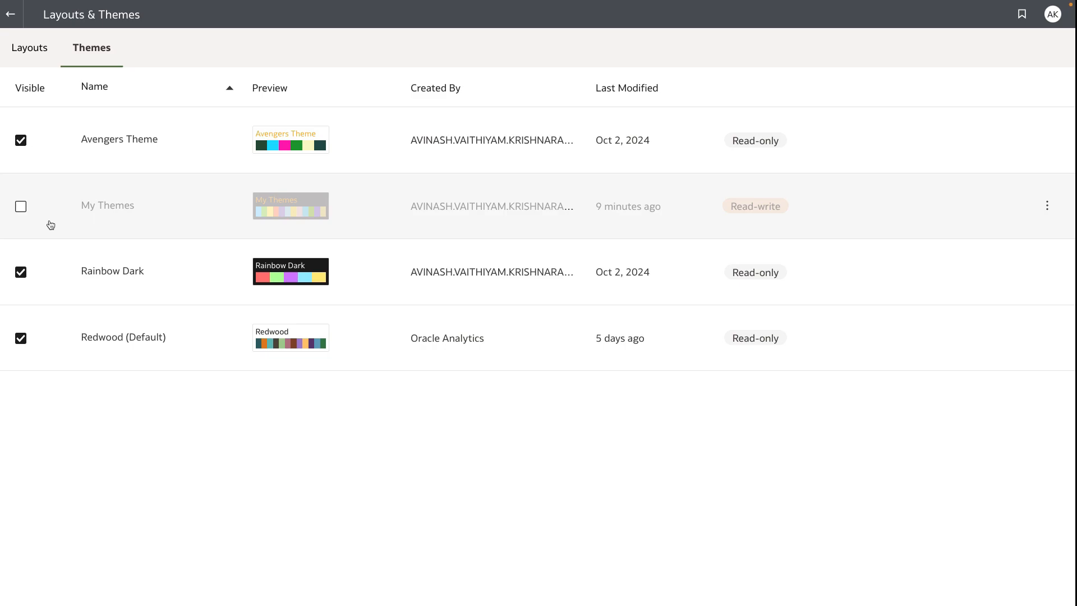
right_click(86, 290)
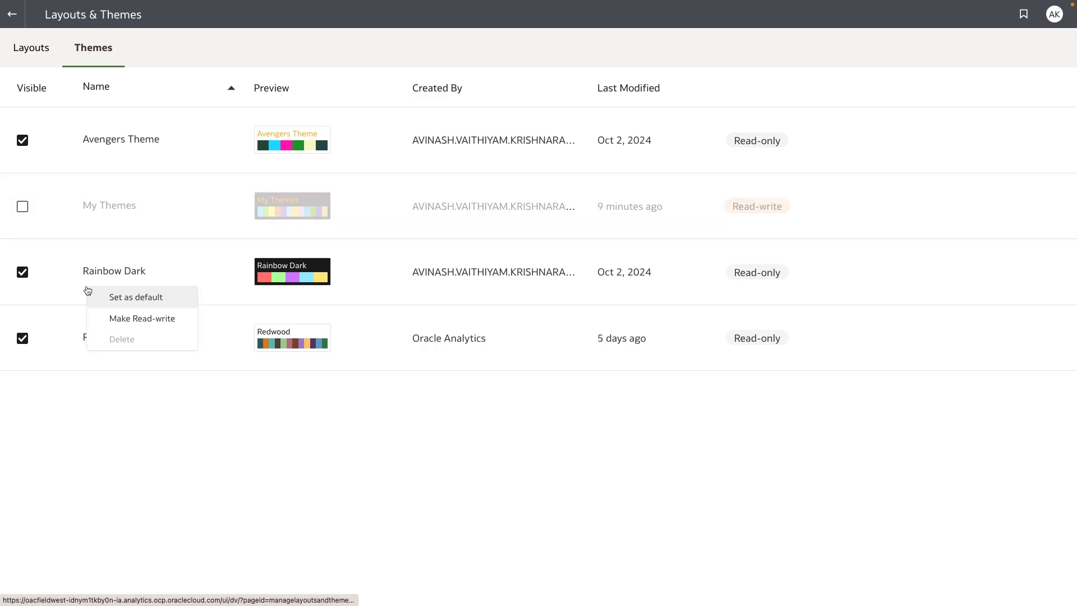
click(130, 317)
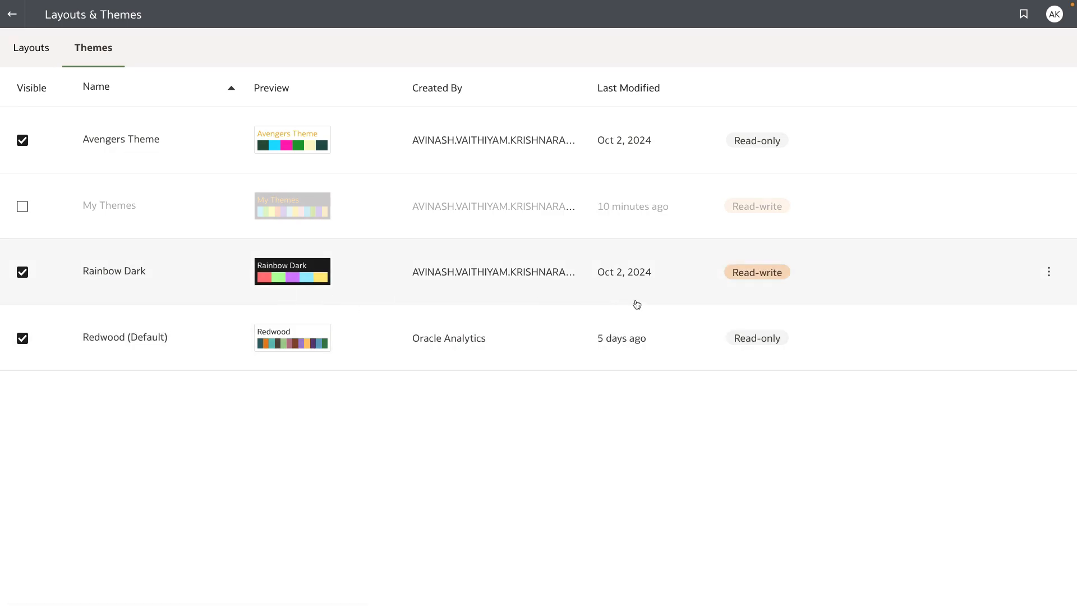